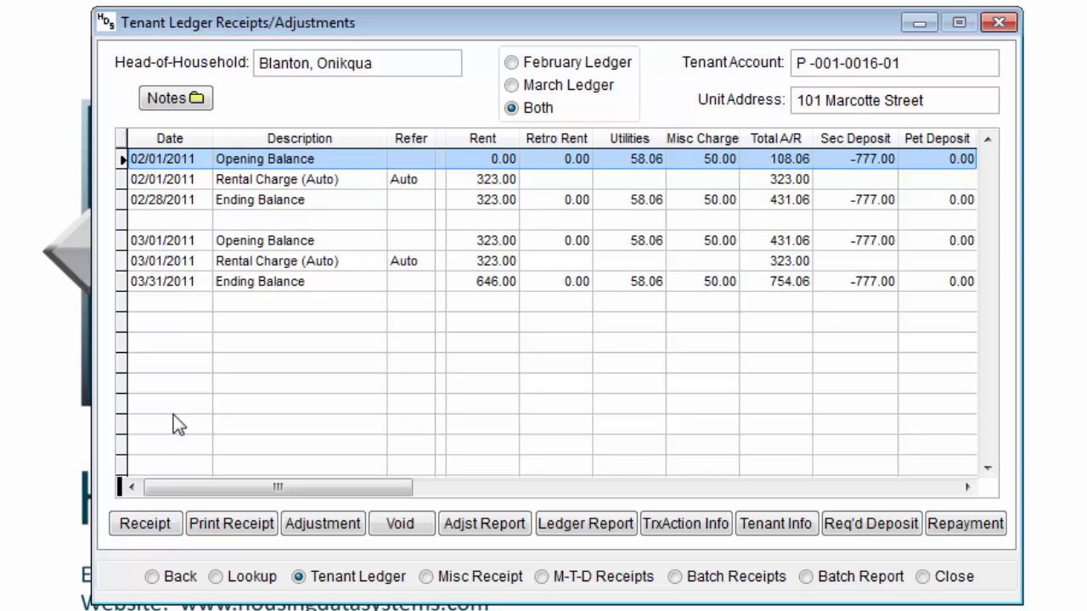
# Show only the February ledger for the tenant and start a new receipt.
pyautogui.click(550, 65)
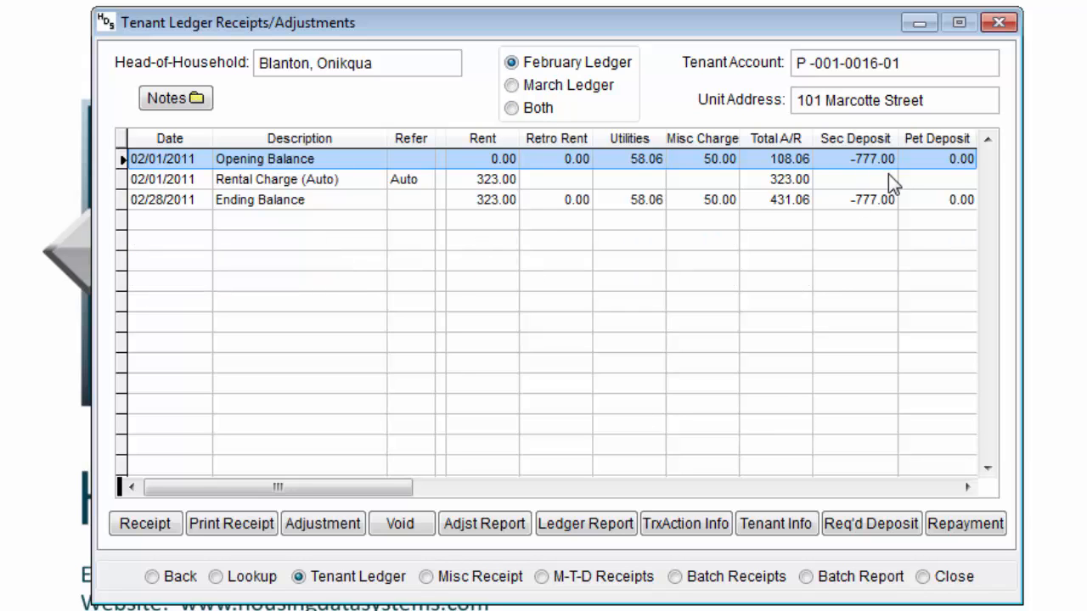
pyautogui.click(892, 198)
pyautogui.click(165, 519)
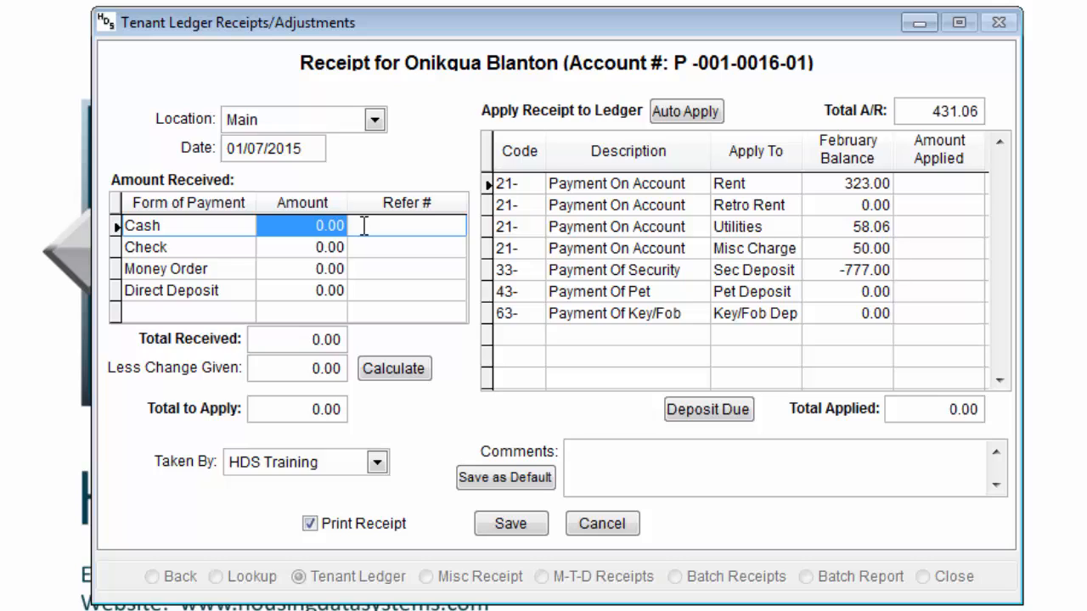
# Review the receipt's location, date, forms of payment and the ledger categories a payment can be applied to.
pyautogui.click(364, 119)
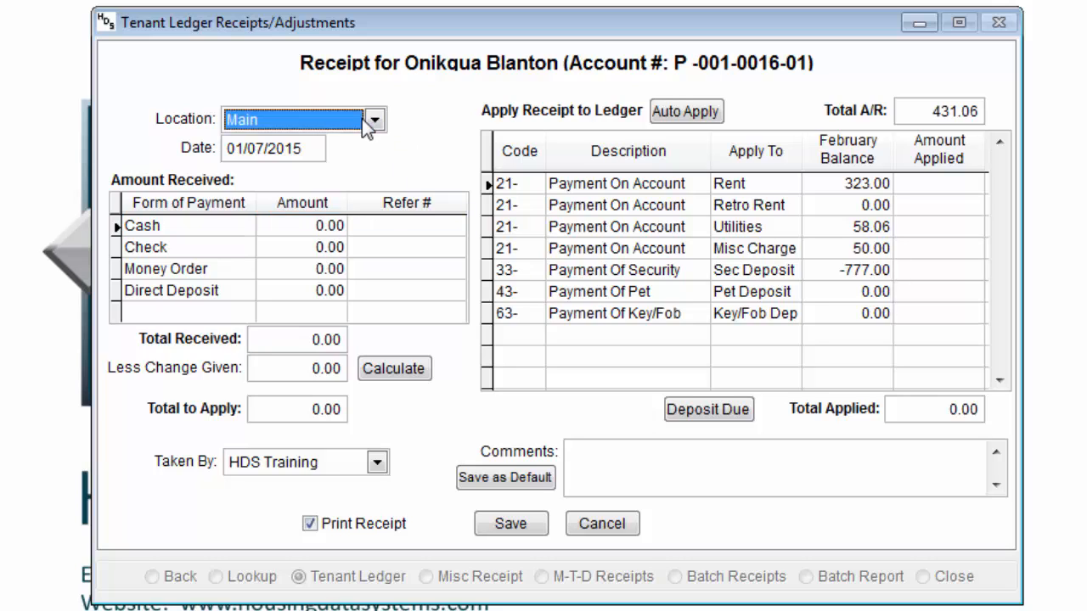
pyautogui.click(366, 145)
pyautogui.click(271, 150)
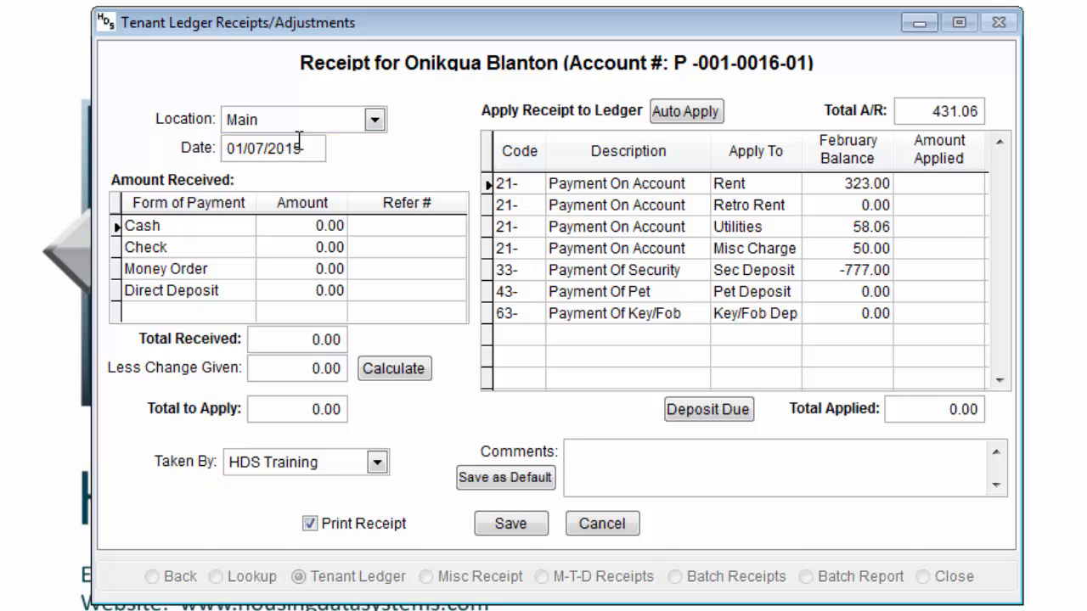
pyautogui.click(294, 241)
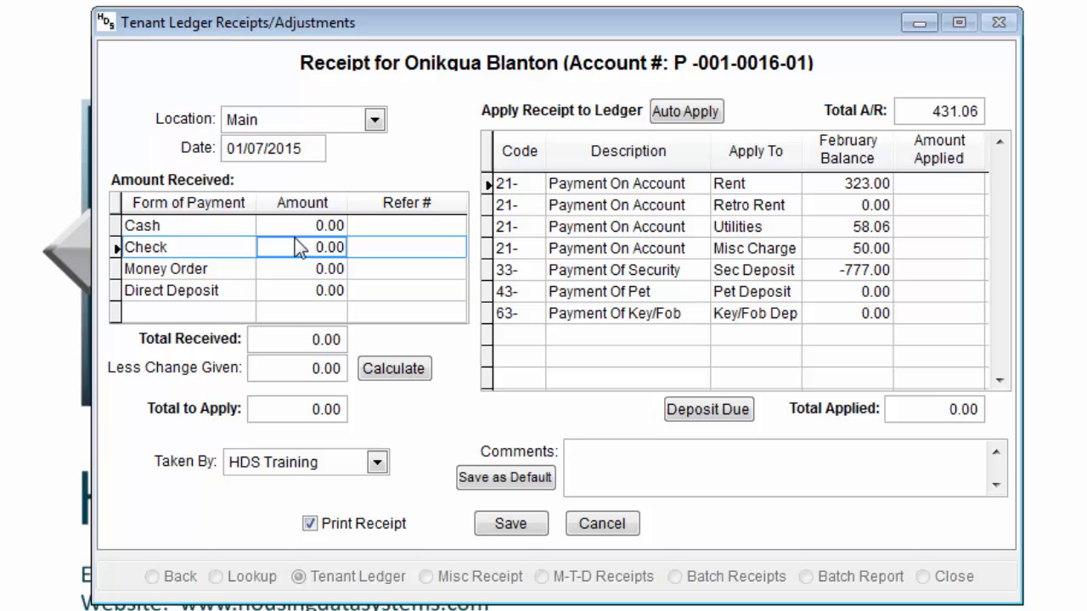
pyautogui.click(196, 227)
pyautogui.click(195, 249)
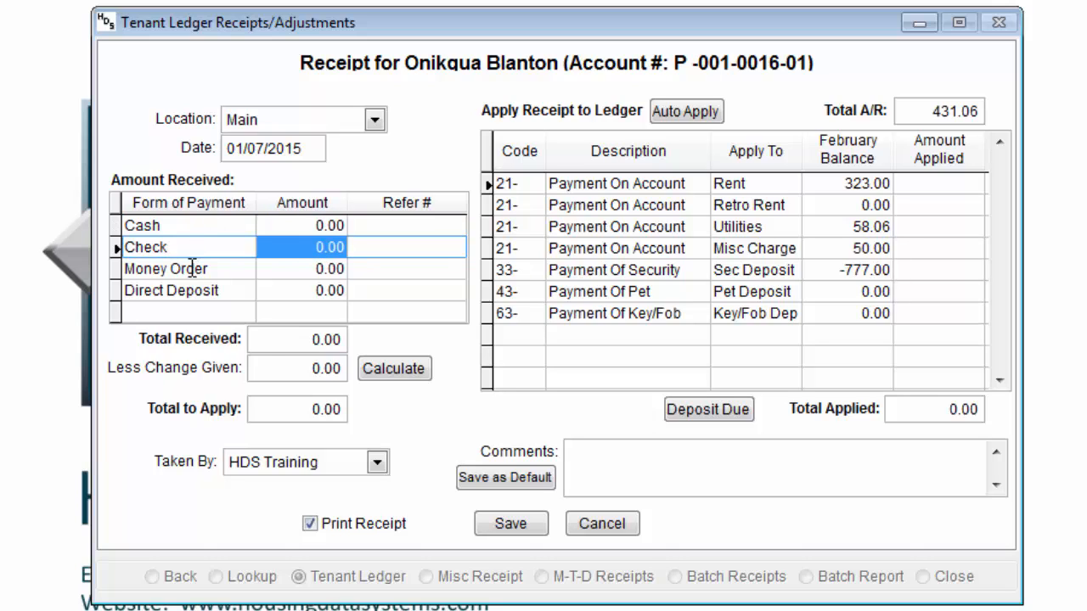
pyautogui.click(182, 268)
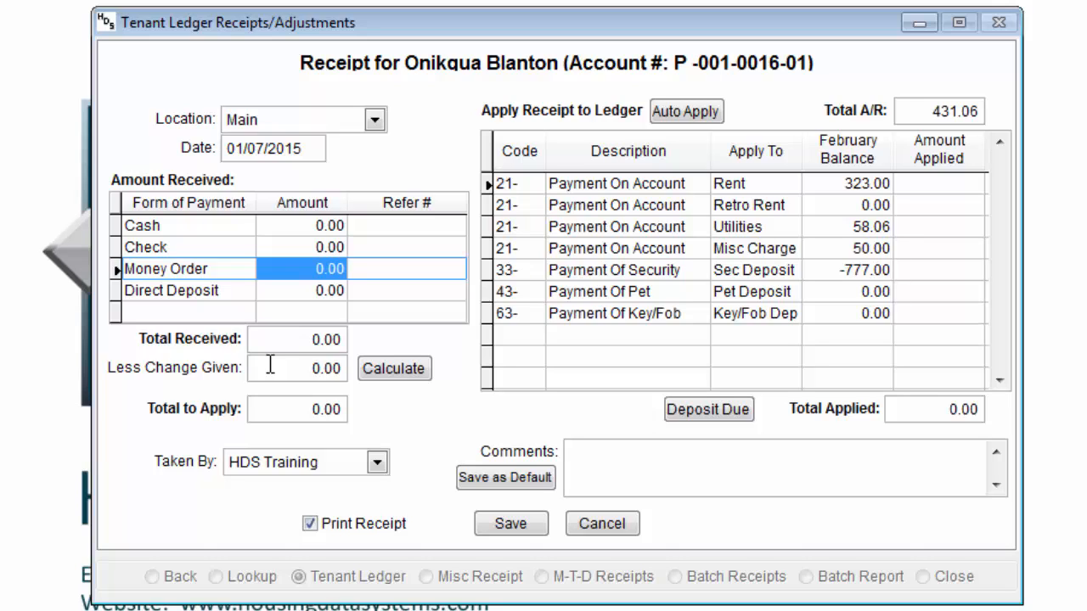
pyautogui.click(910, 189)
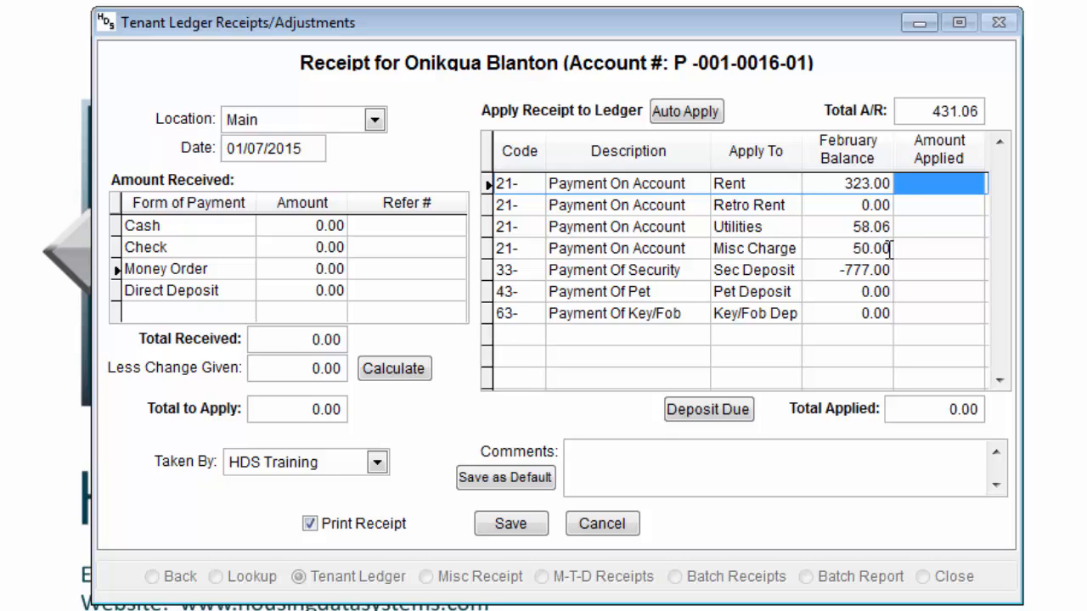
pyautogui.click(664, 227)
pyautogui.click(663, 248)
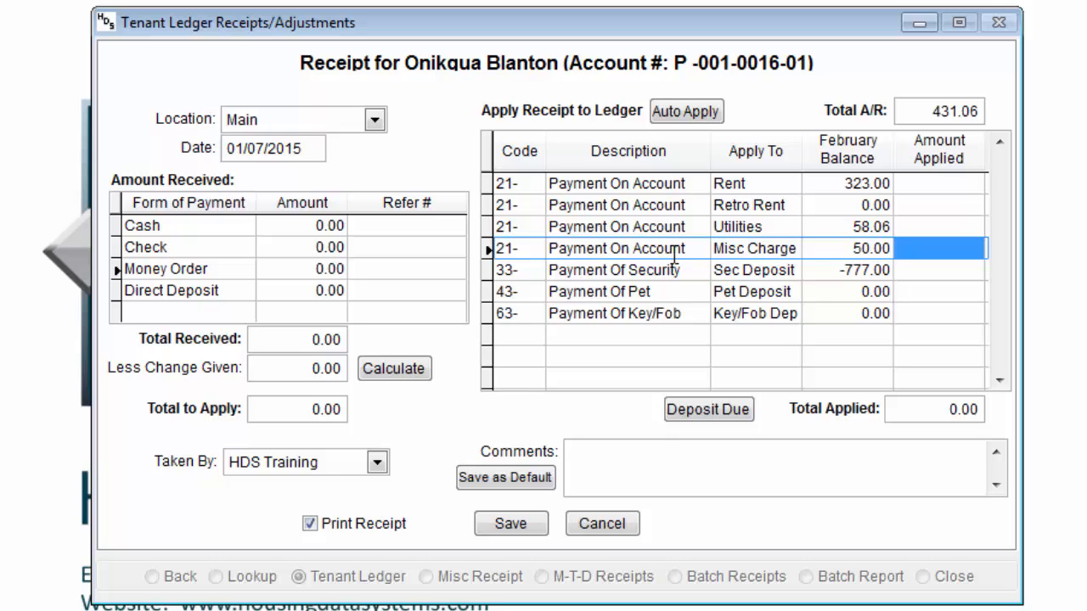
pyautogui.click(657, 290)
pyautogui.click(667, 275)
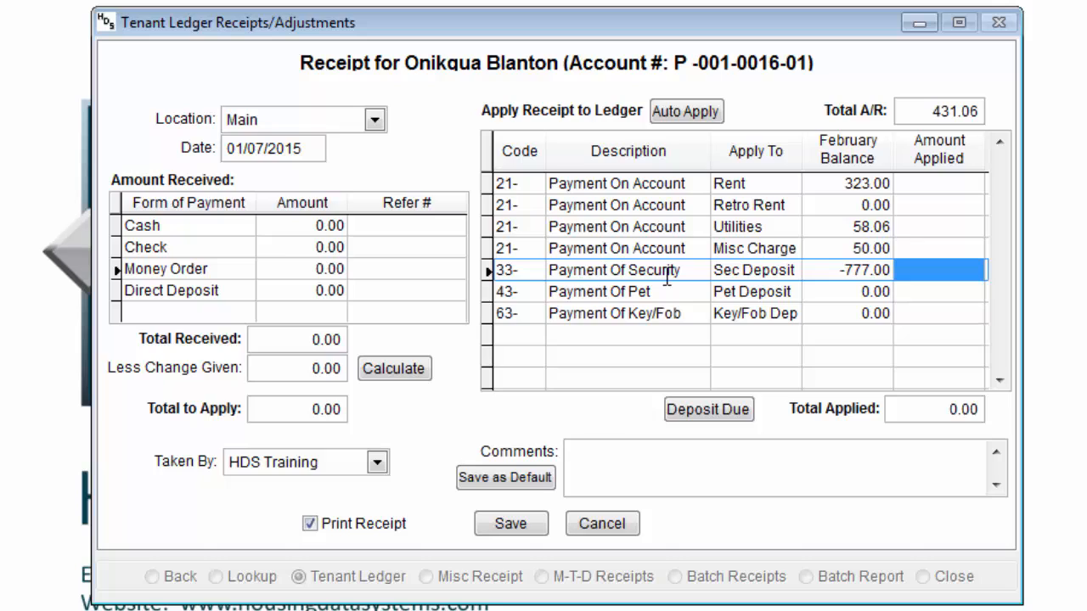
# Record a money order payment of 450.00 with reference number 12345 and auto-apply it to the ledger balances.
pyautogui.click(291, 265)
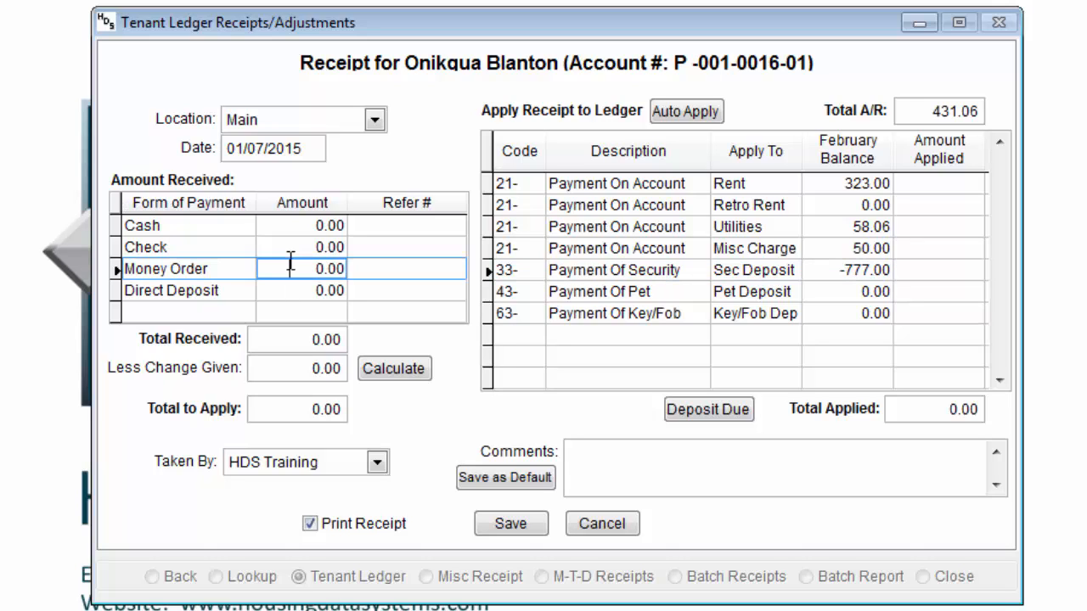
pyautogui.write('450')
pyautogui.press('Return')
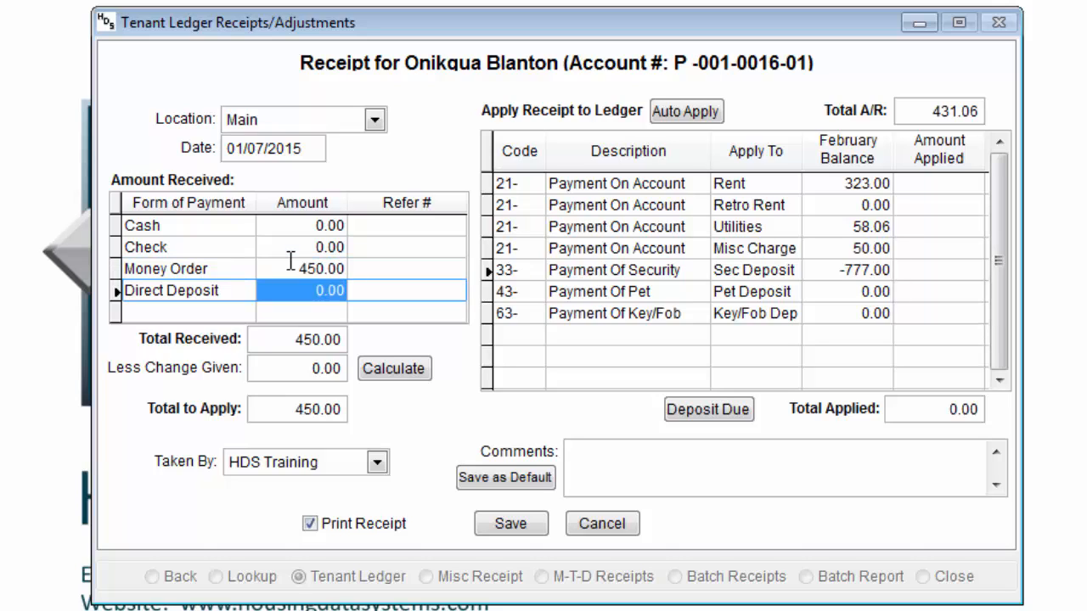
pyautogui.click(291, 265)
pyautogui.press('Tab')
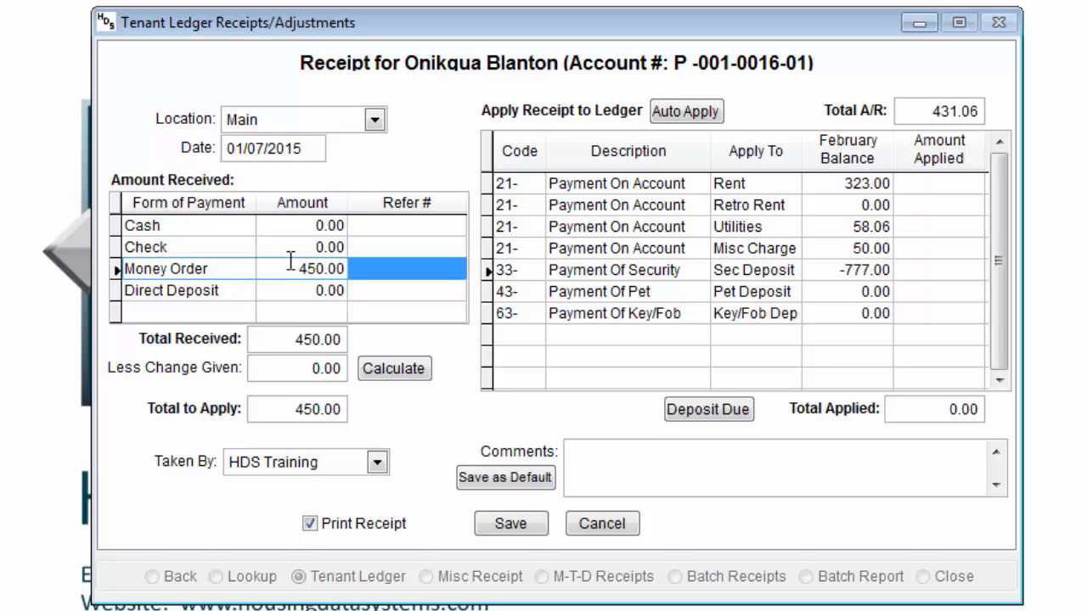
pyautogui.write('12345')
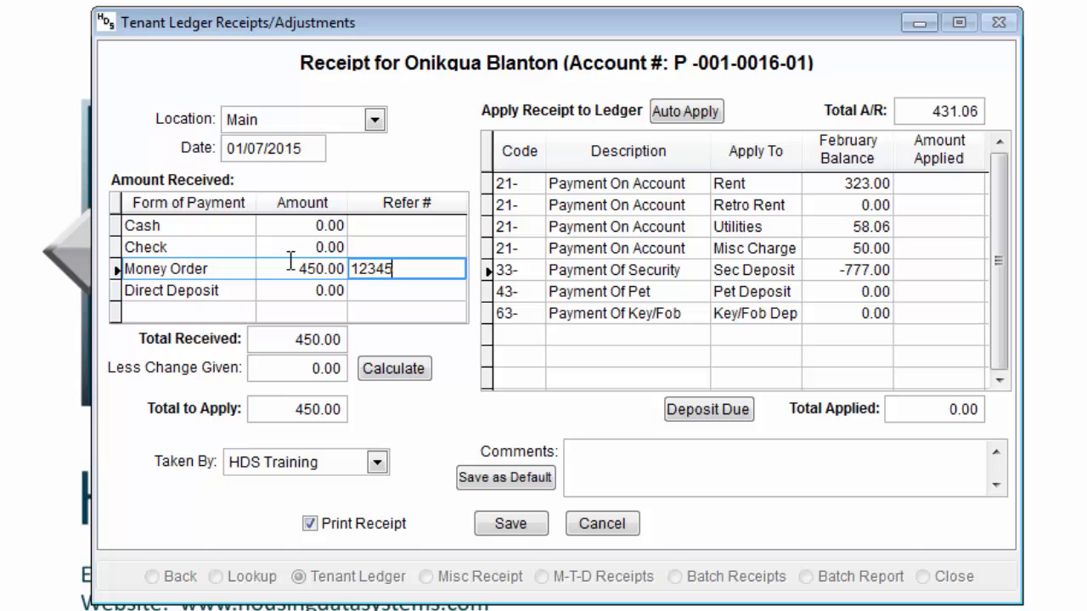
pyautogui.press('Return')
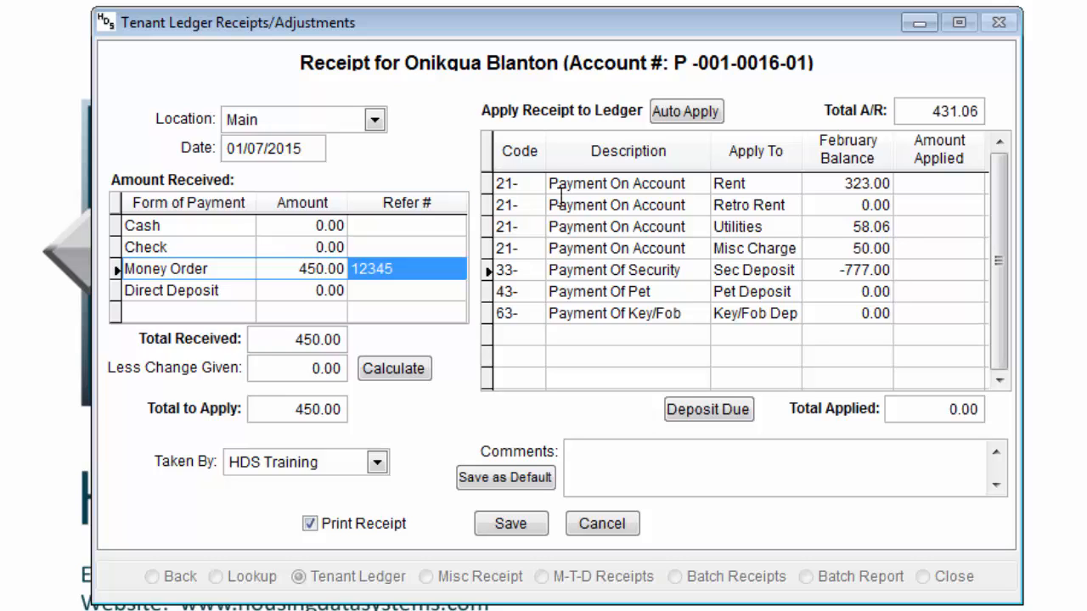
pyautogui.click(686, 112)
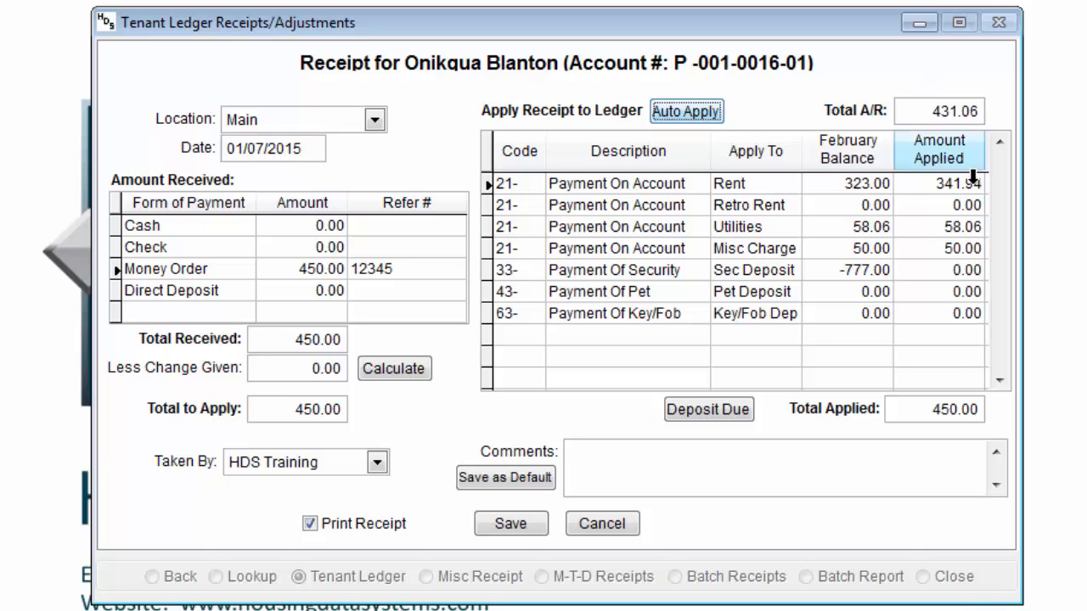
# Compare the amounts applied to rent, retro rent, utilities and miscellaneous charges with the balances, total A/R and total applied.
pyautogui.click(927, 205)
pyautogui.click(927, 184)
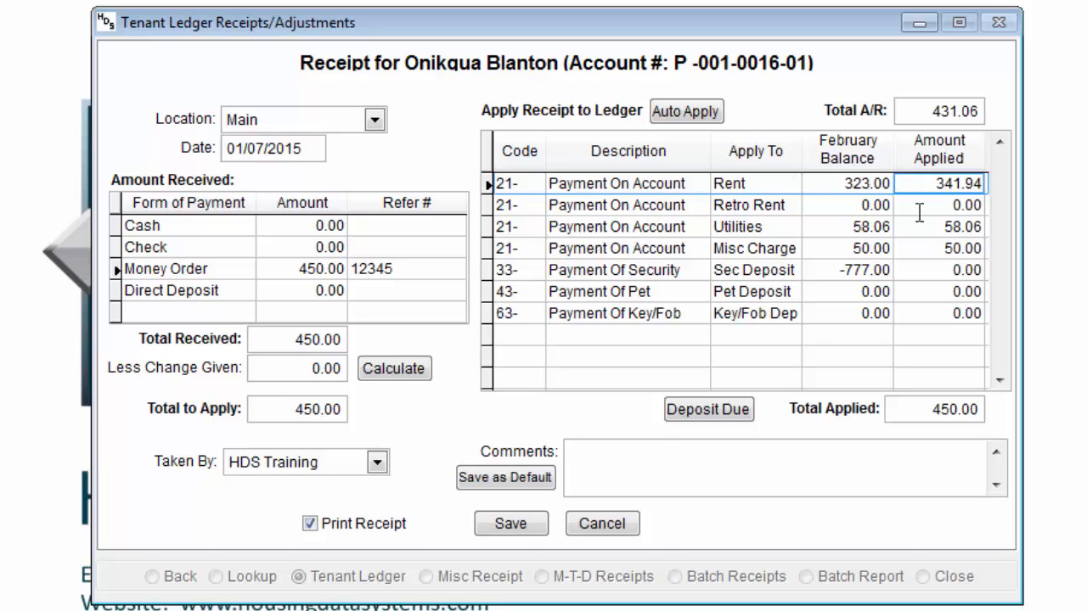
pyautogui.click(920, 211)
pyautogui.click(920, 228)
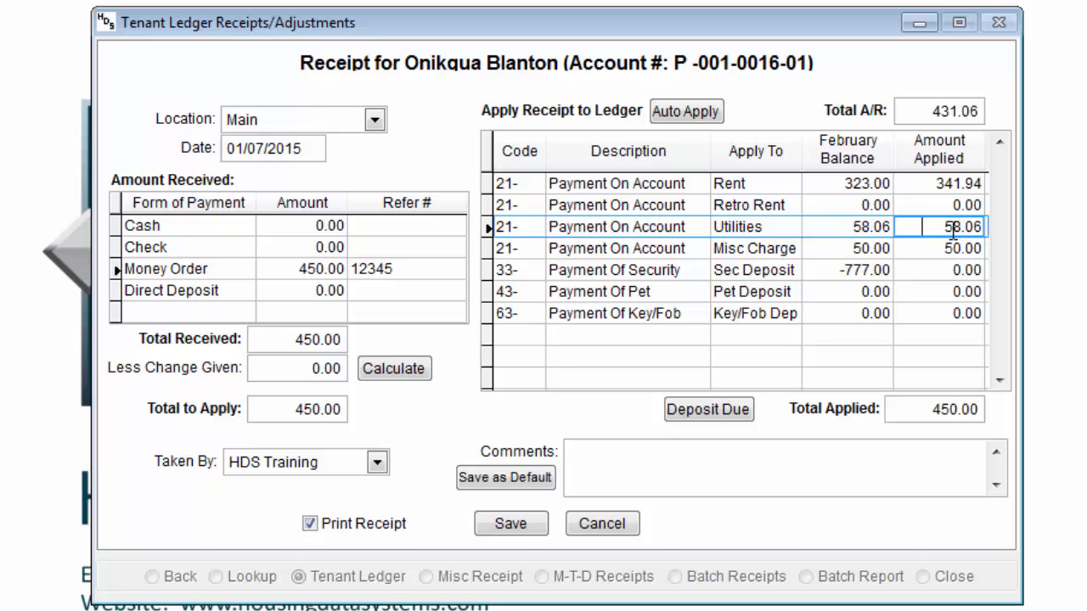
pyautogui.click(938, 247)
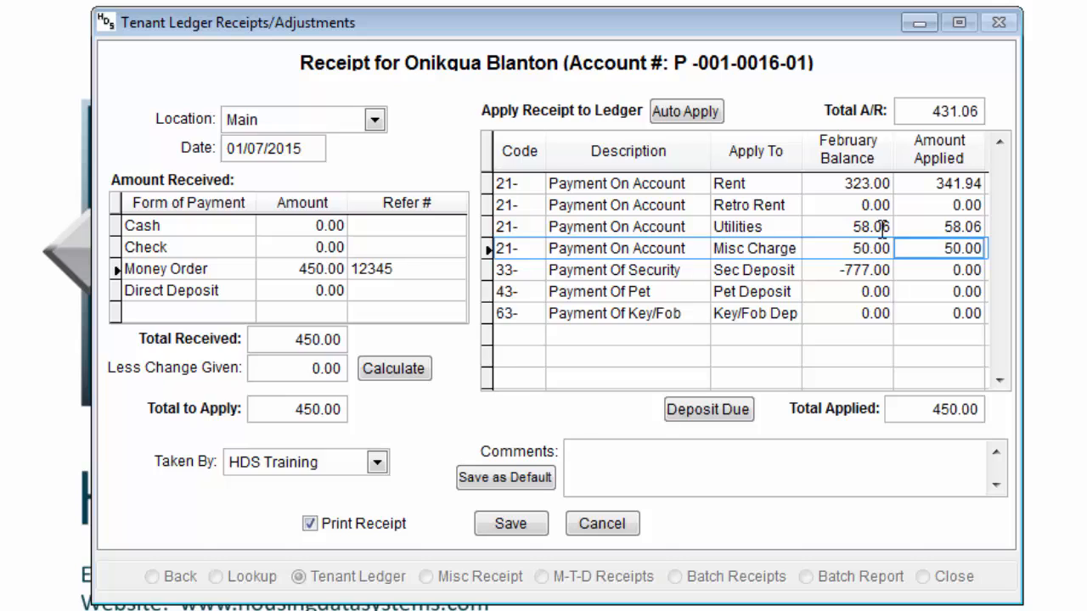
pyautogui.click(926, 226)
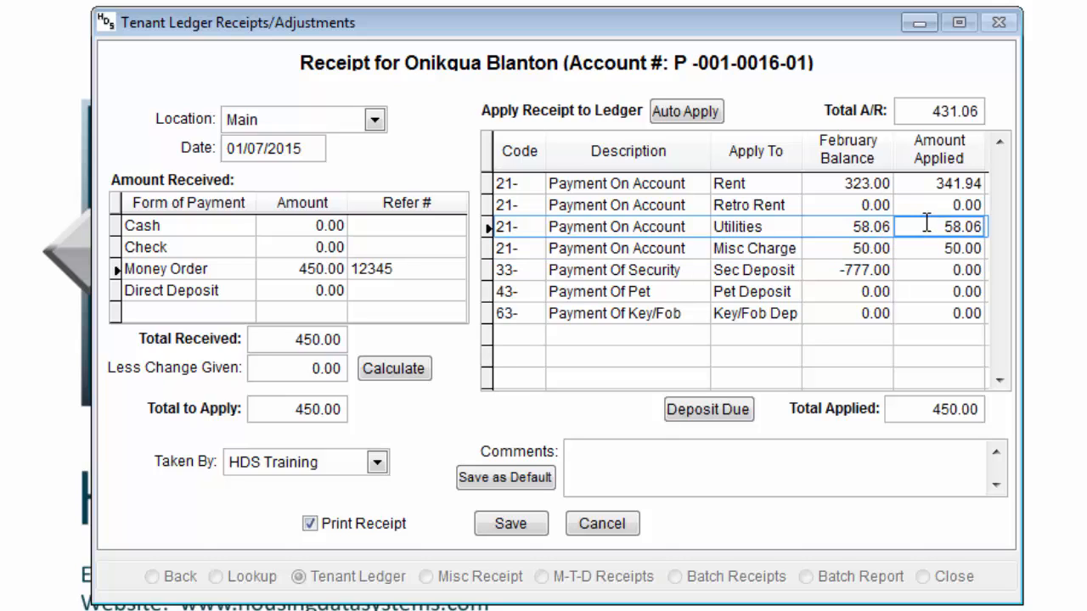
pyautogui.click(949, 181)
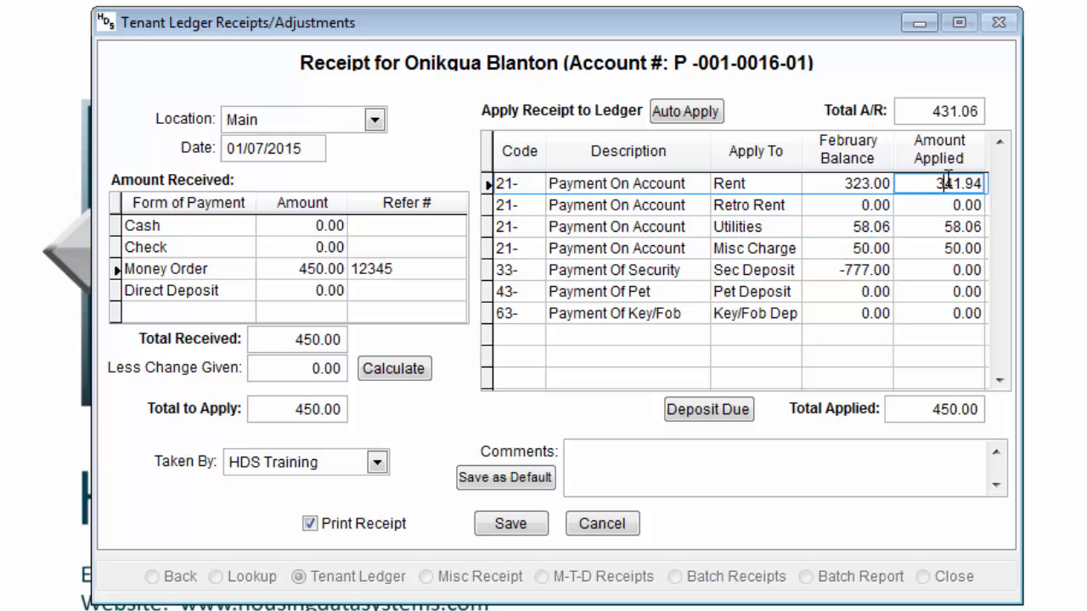
pyautogui.click(934, 112)
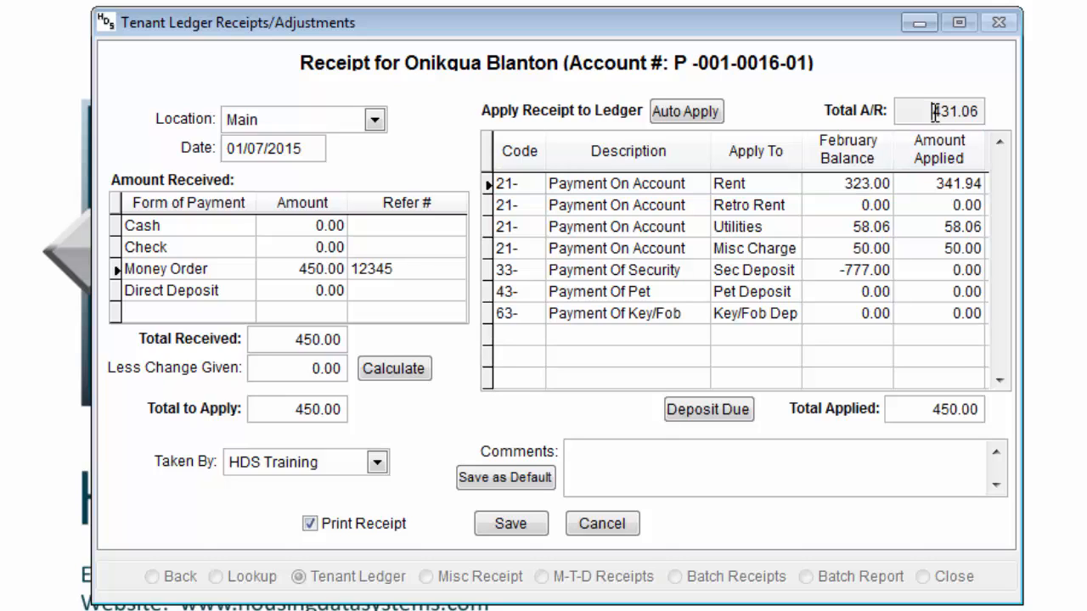
pyautogui.click(947, 409)
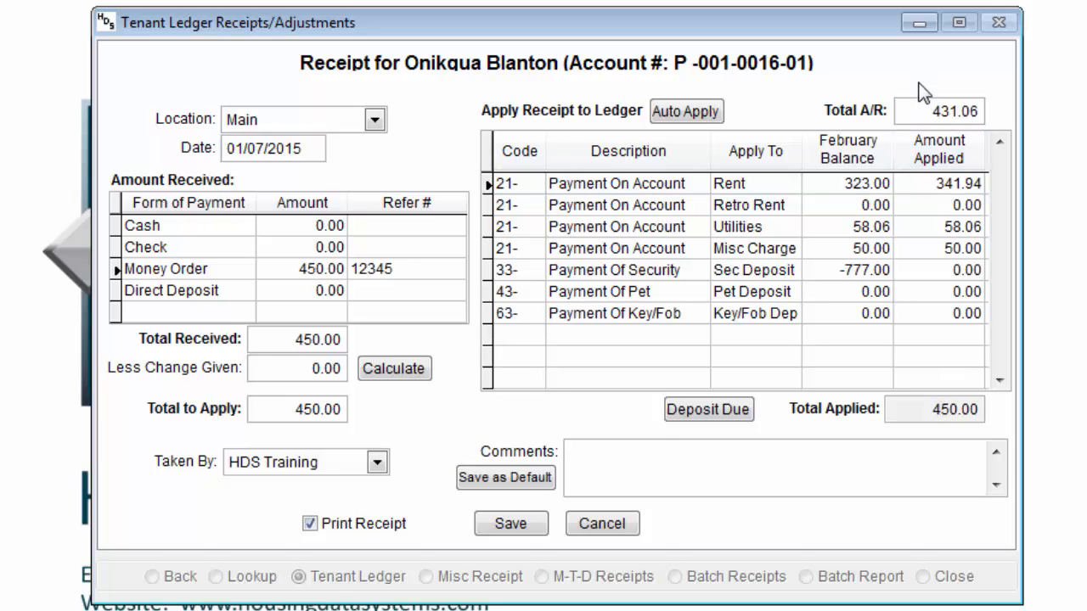
pyautogui.click(933, 111)
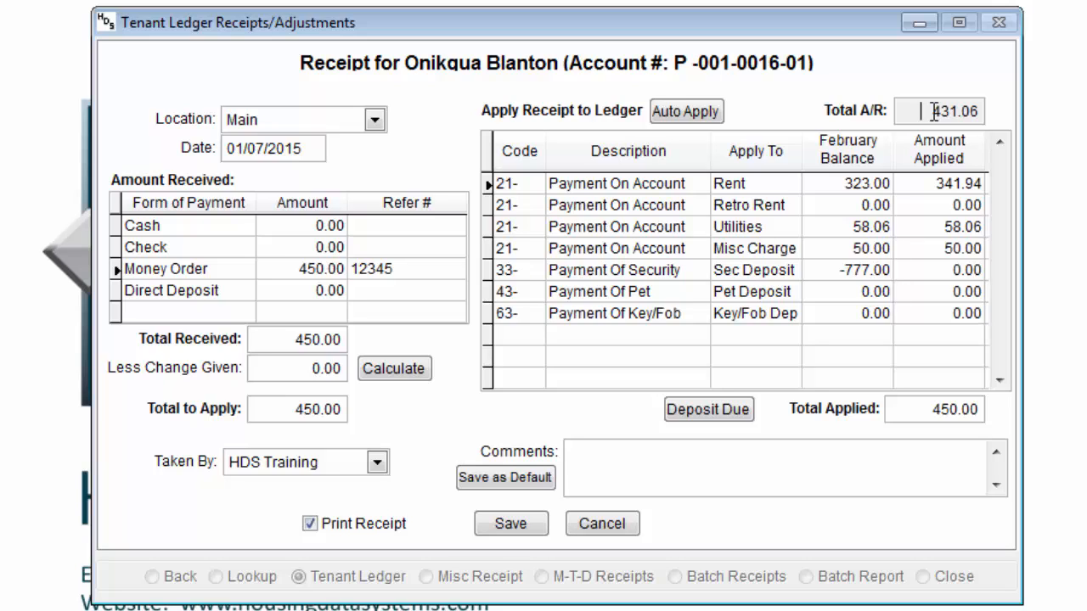
# Set the amount applied to rent to 323.00.
pyautogui.click(967, 185)
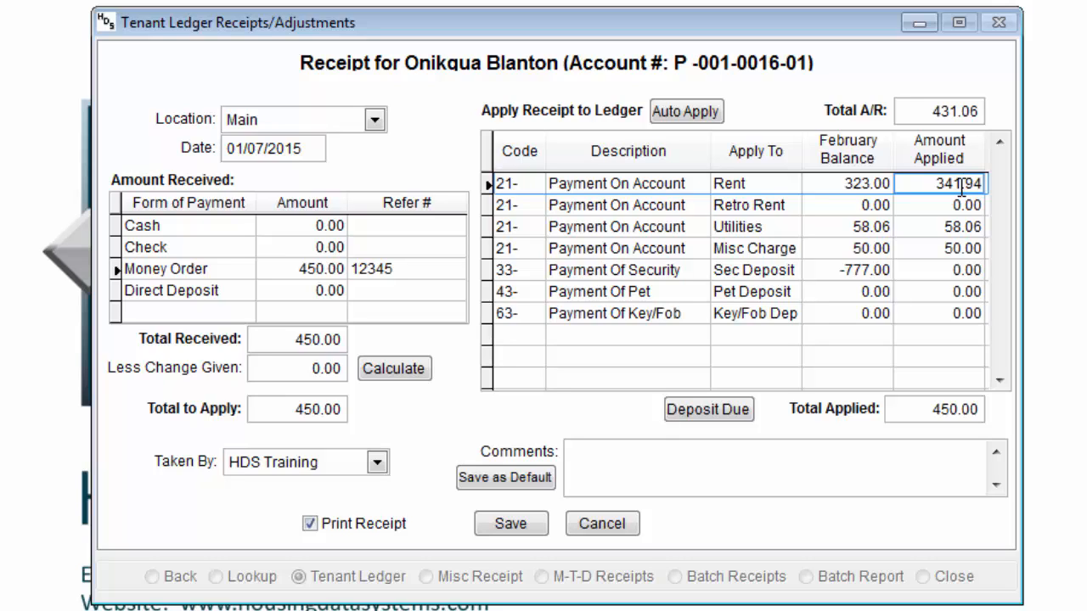
pyautogui.press('Left')
pyautogui.press('Left')
pyautogui.press('Left')
pyautogui.write('323.00')
pyautogui.press('Down')
# Apply 18.94 of the payment to the security deposit.
pyautogui.press('Down')
pyautogui.press('Down')
pyautogui.press('Down')
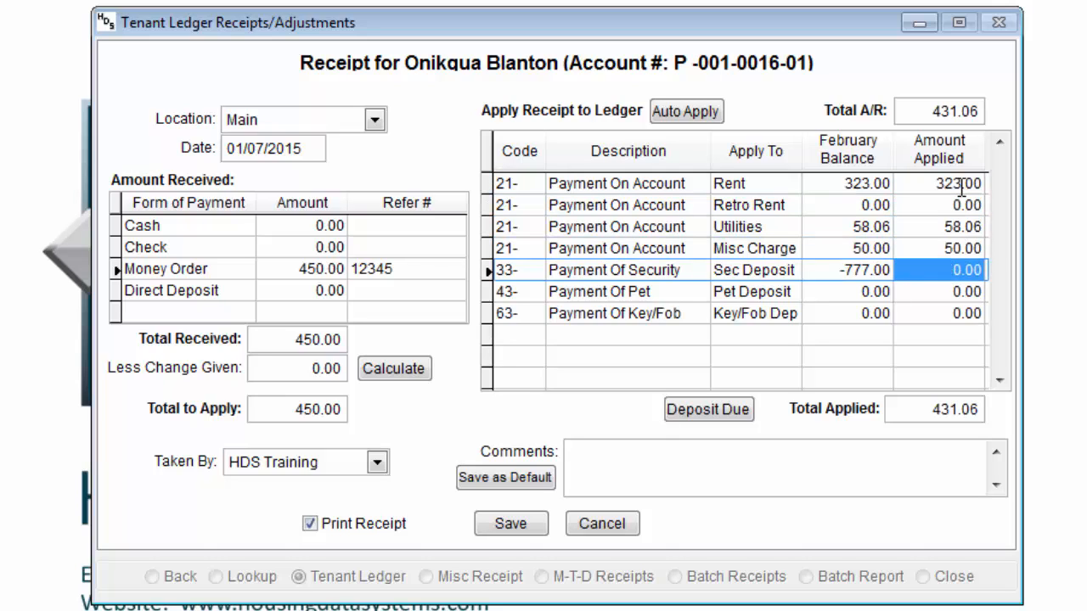
pyautogui.write('18')
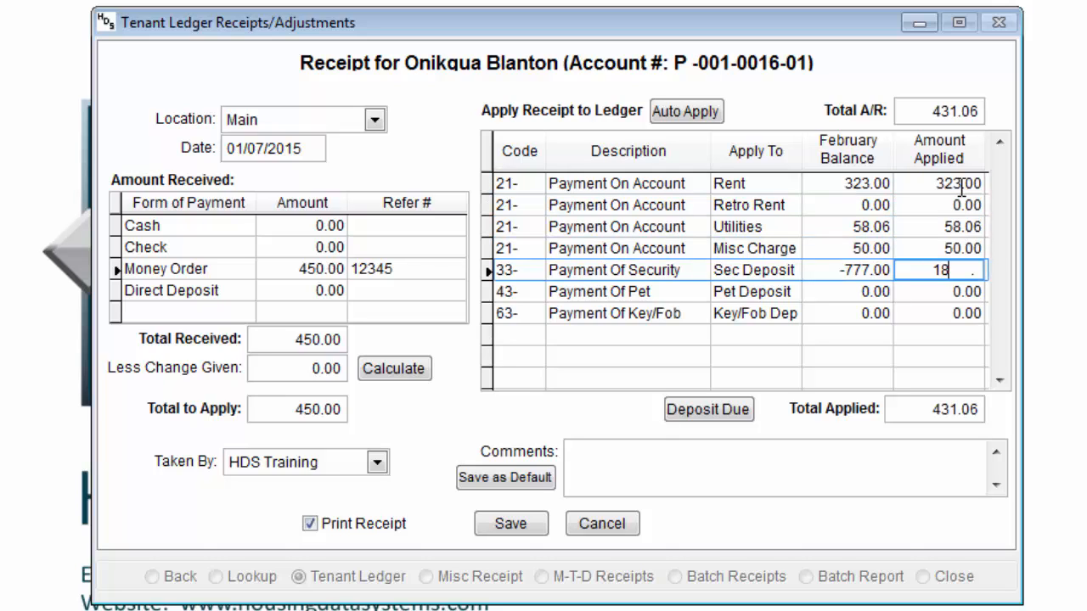
pyautogui.write('.94')
pyautogui.press('Return')
pyautogui.press('Down')
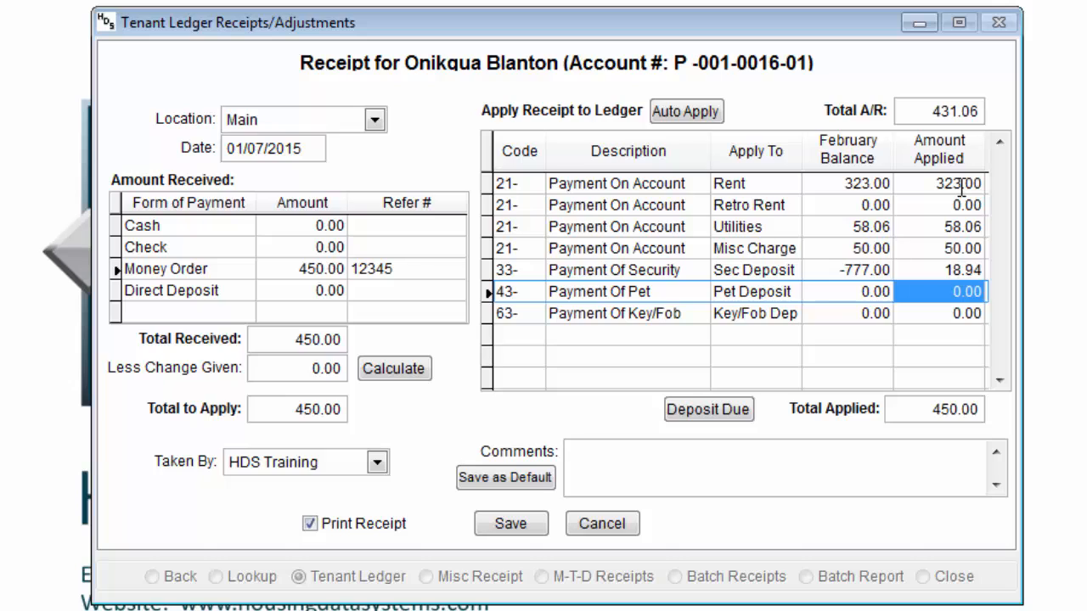
pyautogui.press('Up')
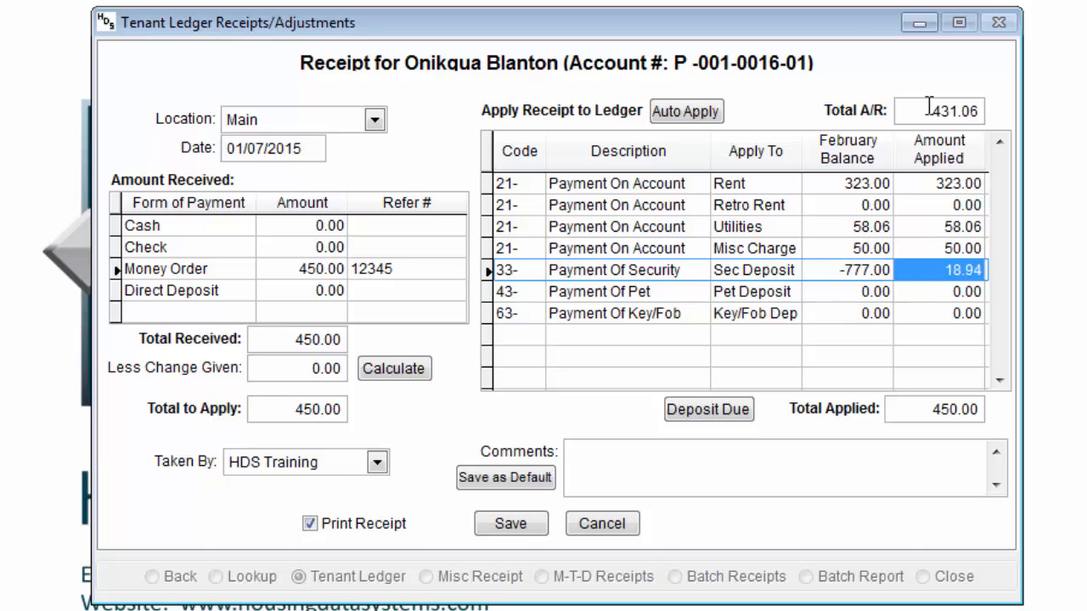
# Auto-apply the full payment to the ledger again, replacing the manual distribution, and select the amount applied to rent.
pyautogui.click(756, 293)
pyautogui.click(707, 112)
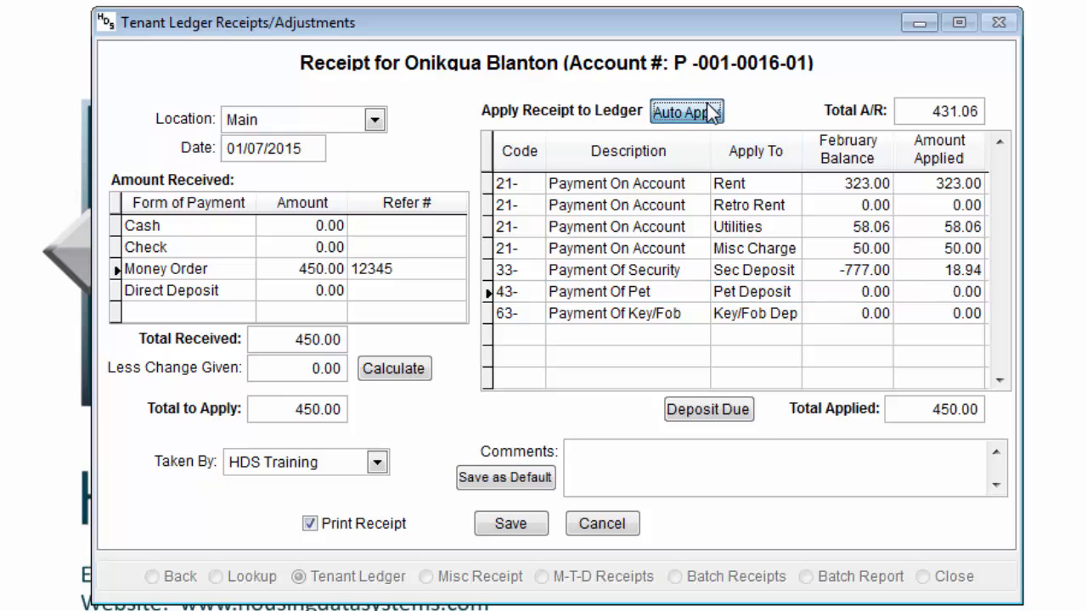
pyautogui.click(922, 184)
pyautogui.click(922, 184)
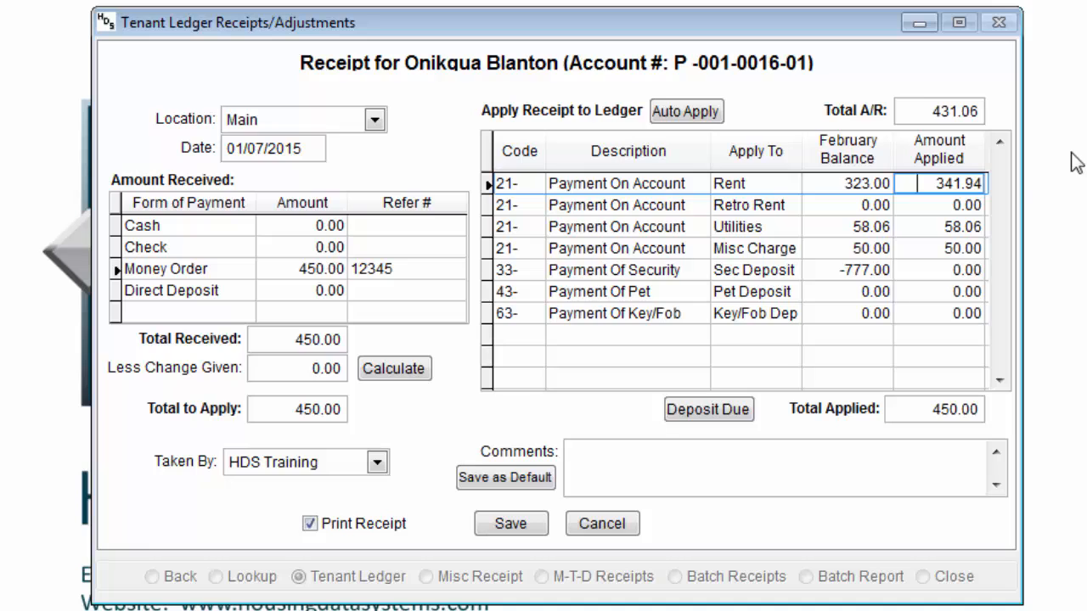
# Check the deposits due for the tenant and add the comment "Payment for February" to the receipt.
pyautogui.click(710, 410)
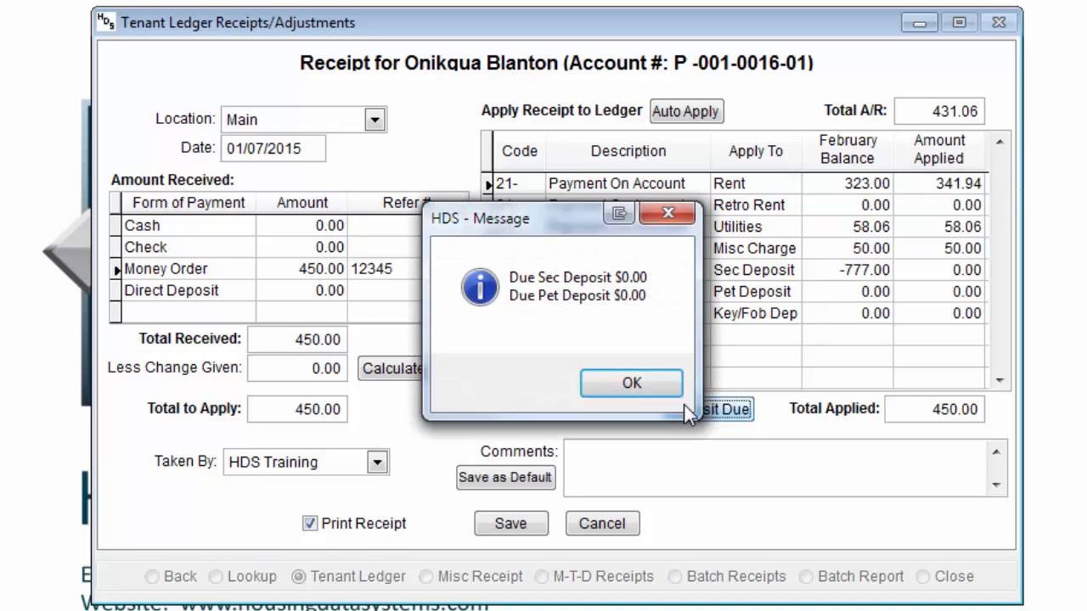
pyautogui.click(630, 385)
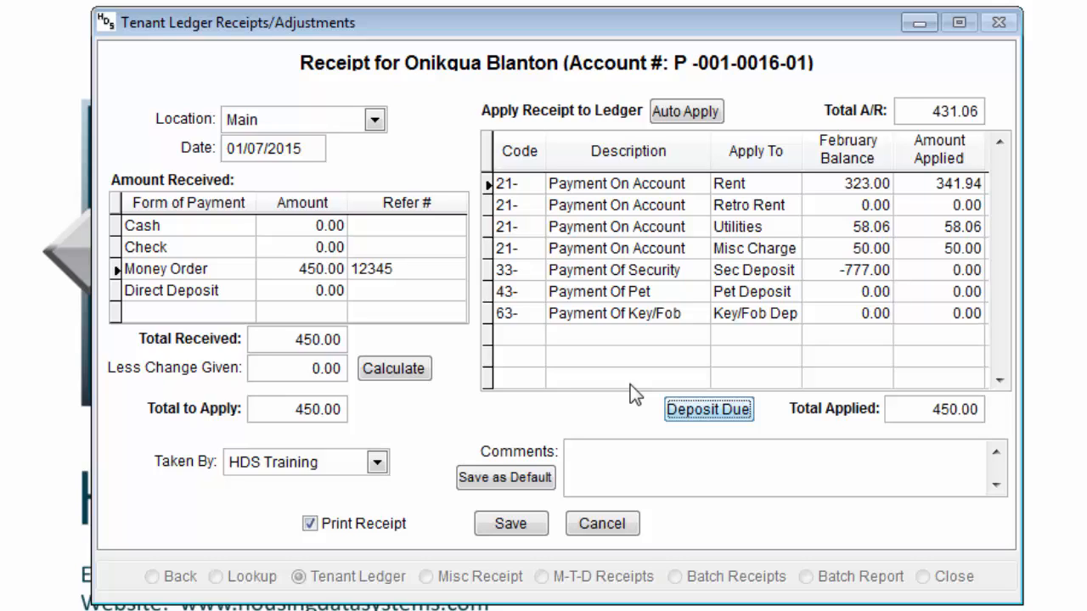
pyautogui.click(621, 478)
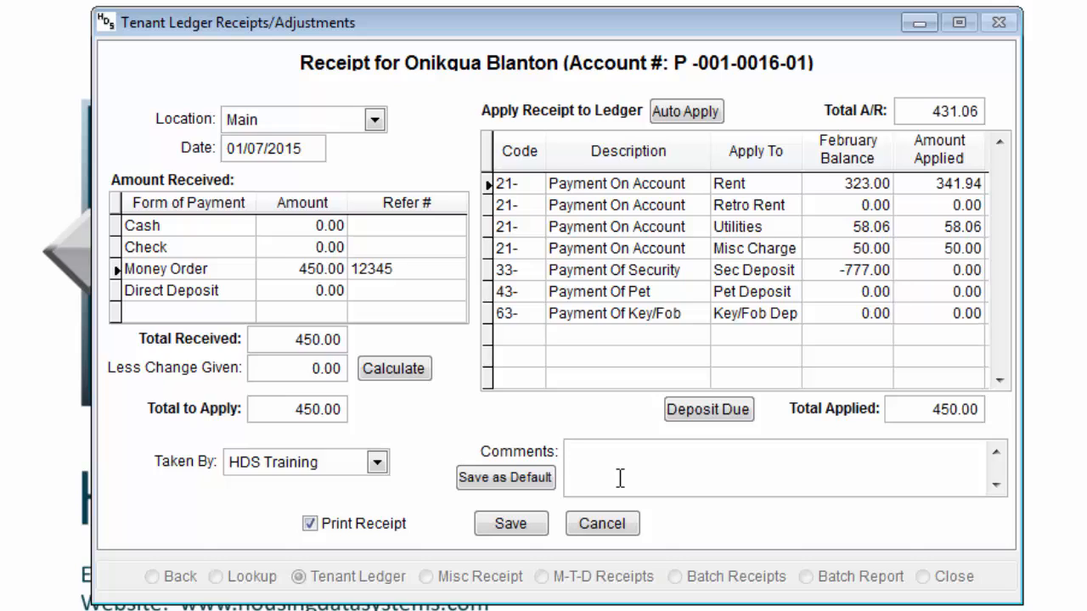
pyautogui.write('Payment for February')
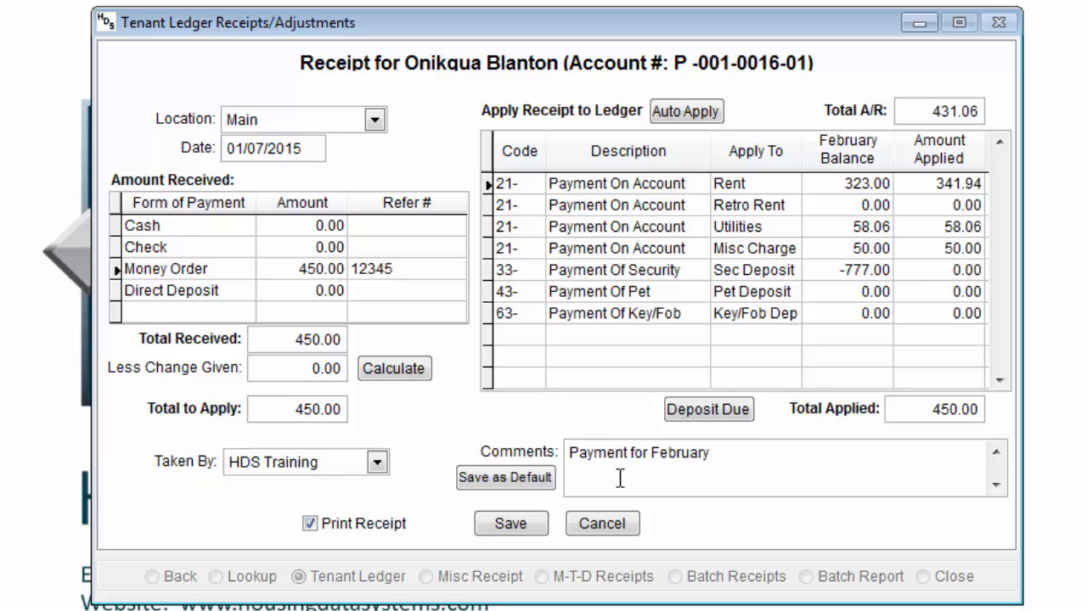
# Complete the receipt comment as "Payment for February rent" and save the receipt.
pyautogui.write('rent')
pyautogui.click(512, 527)
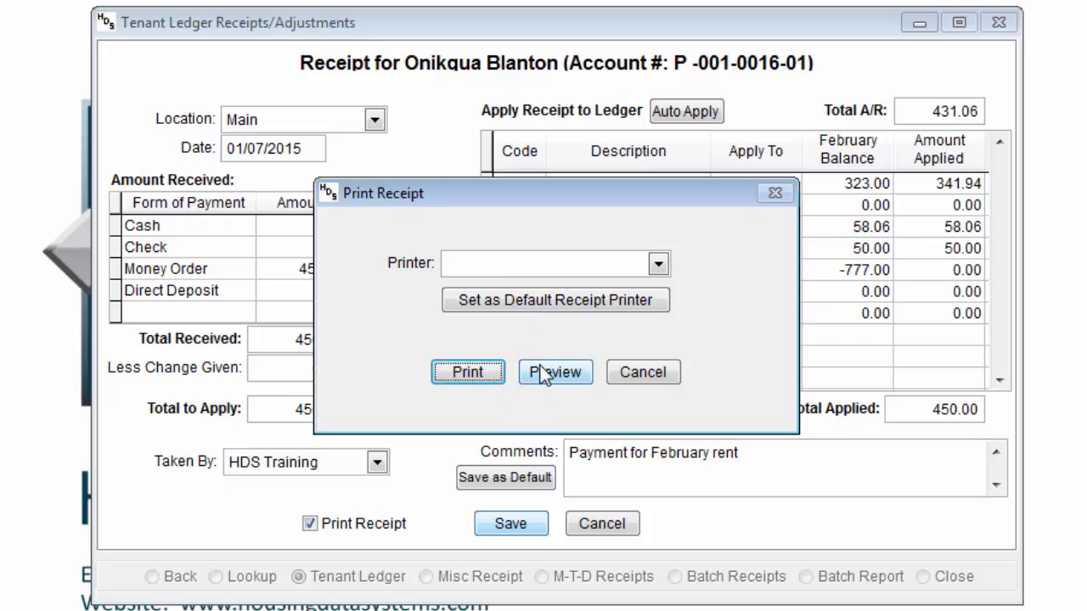
# Choose the HP LaserJet Professional P1606dn as the printer for the saved receipt and close the print dialog.
pyautogui.click(507, 271)
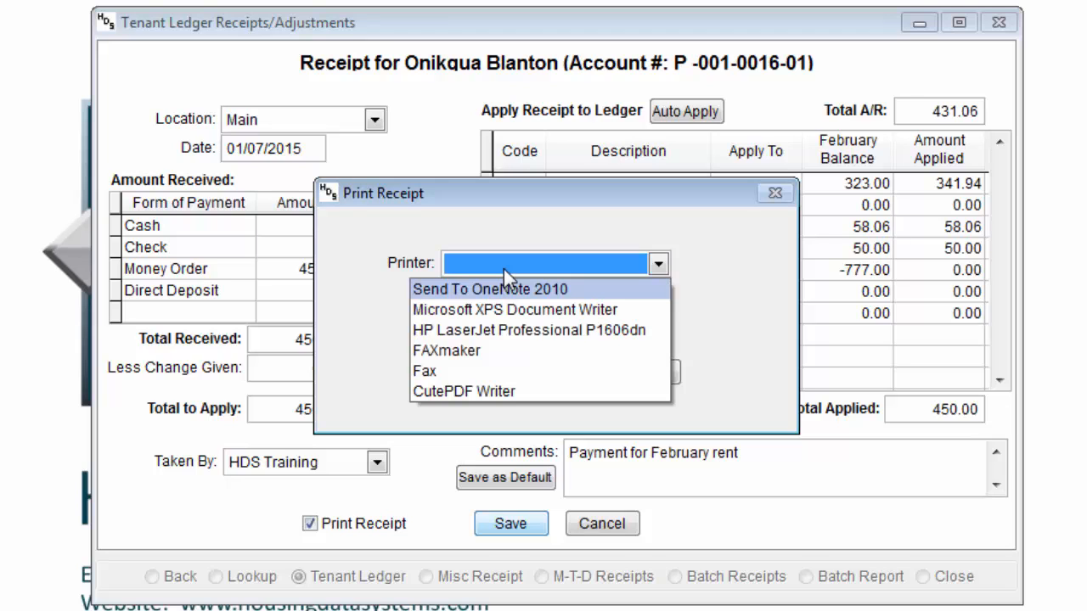
pyautogui.click(507, 332)
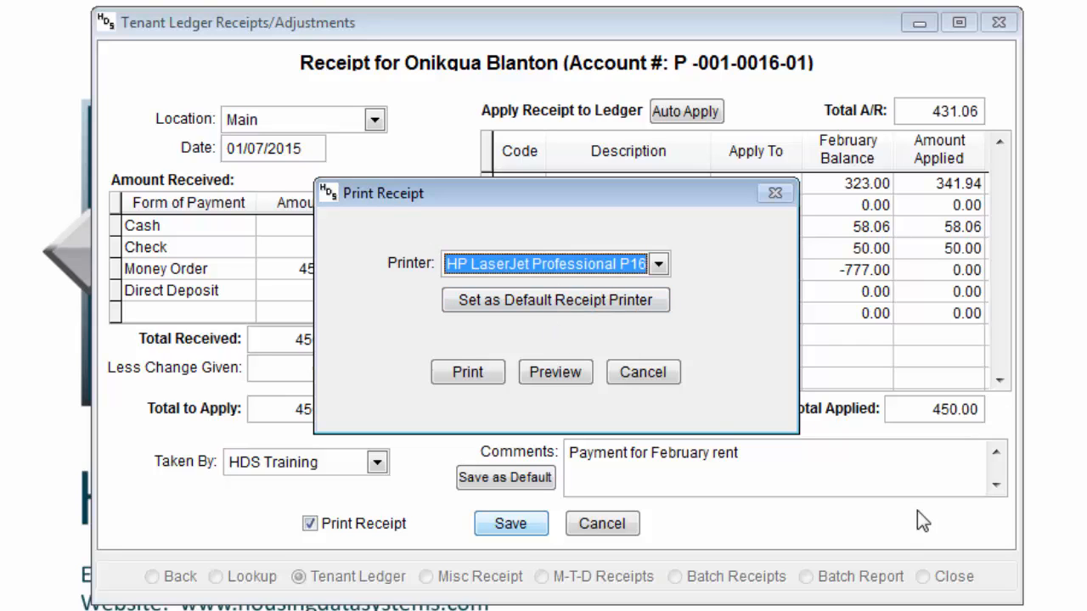
pyautogui.click(537, 381)
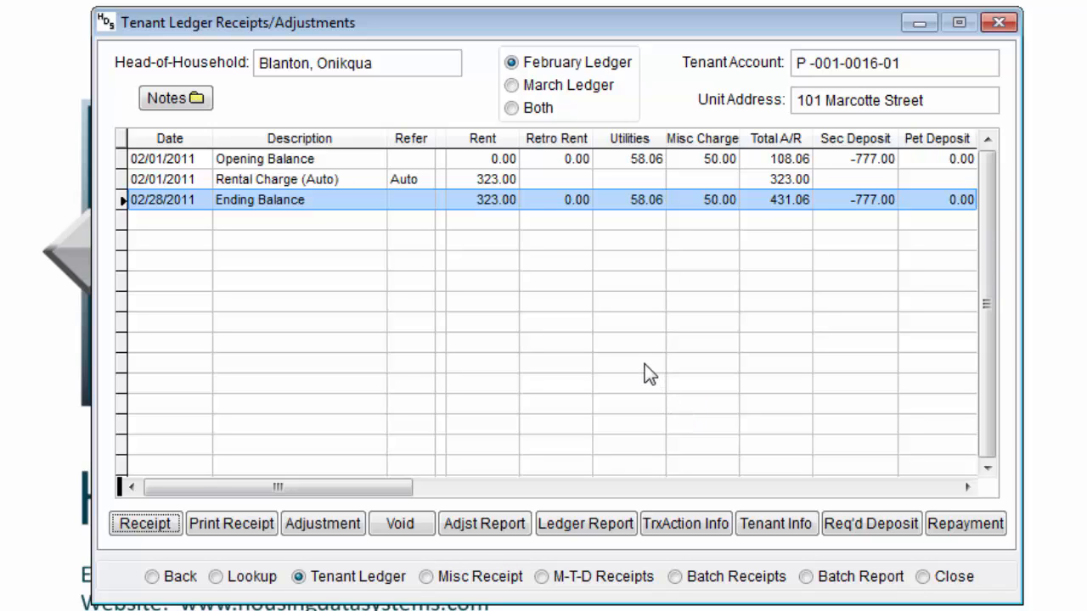
# Show both the February and March ledgers and select the 01/07/2015 Payment On Account entry.
pyautogui.click(540, 108)
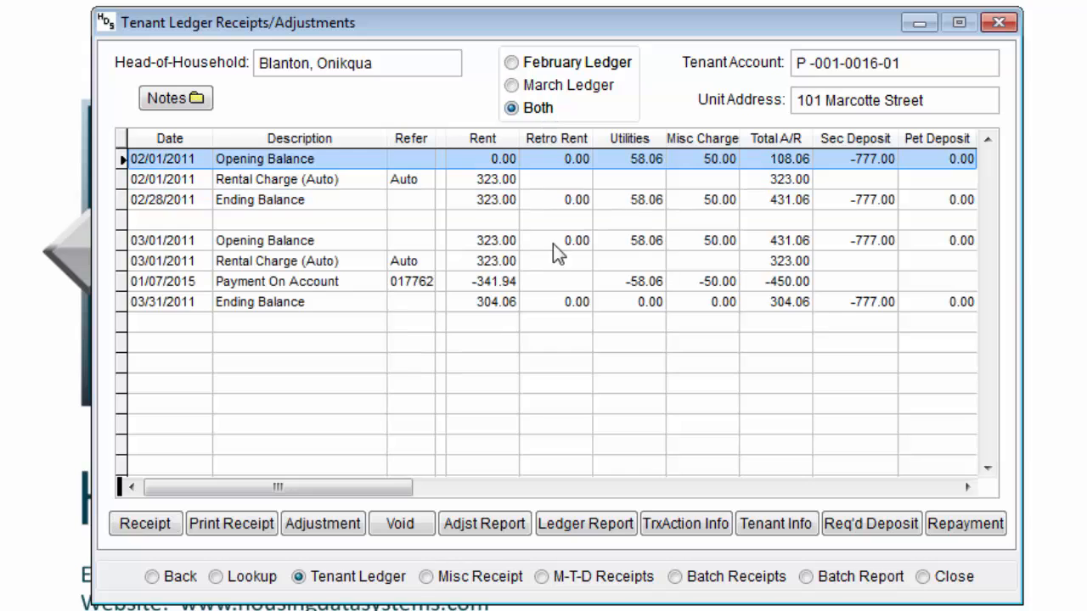
pyautogui.click(561, 282)
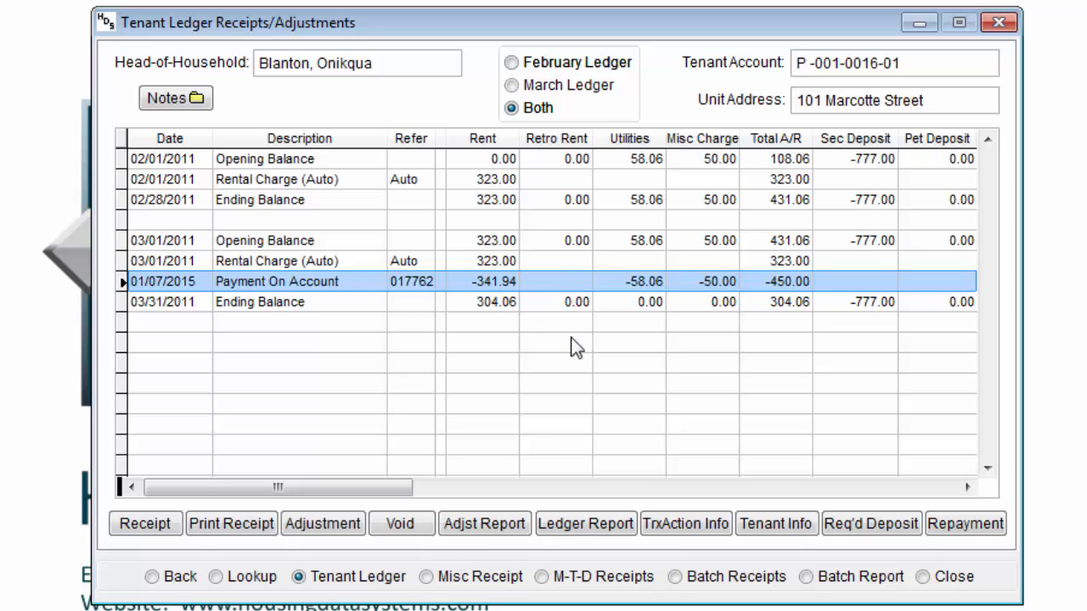
# Start reprinting the selected payment's receipt with the HP LaserJet Professional P1606dn as printer, and cancel without printing.
pyautogui.click(270, 526)
pyautogui.click(492, 261)
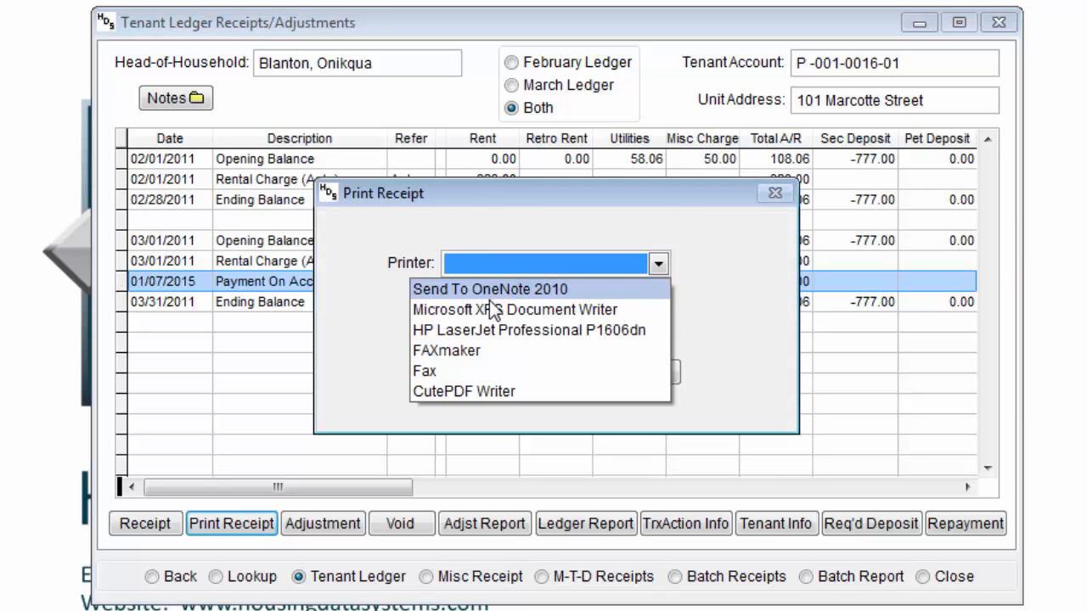
pyautogui.click(510, 331)
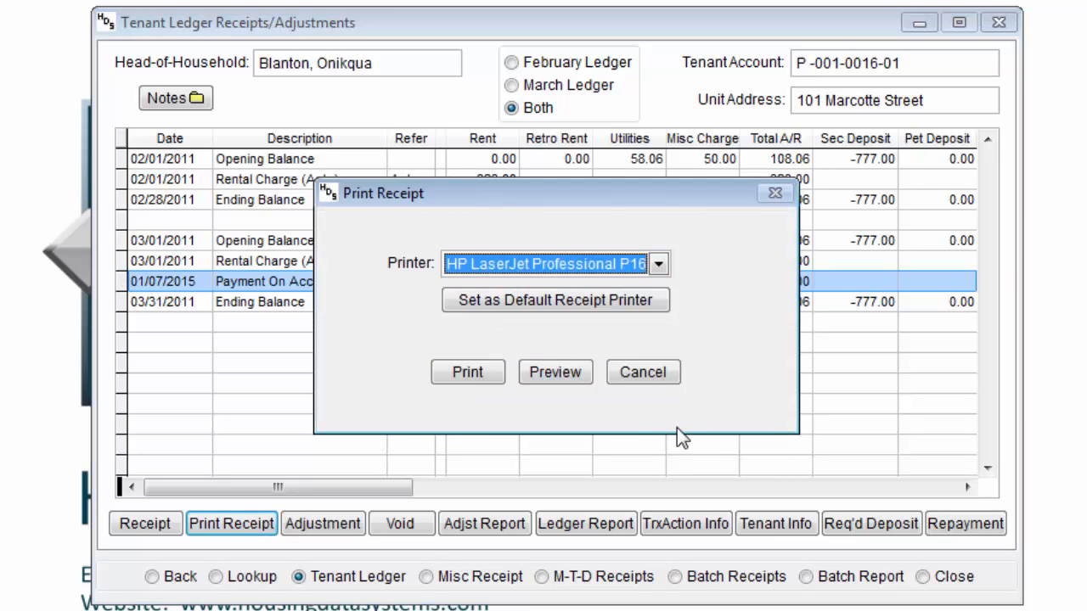
pyautogui.click(626, 375)
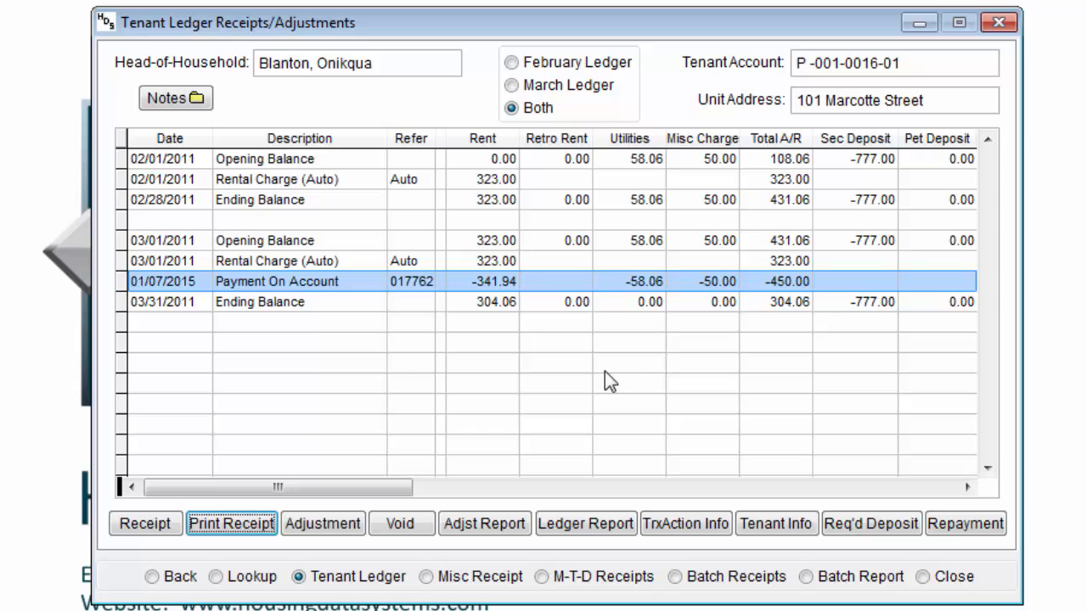
# Compare the 01/07/2015 payment entry with the 03/01/2011 rental charge in the ledger's rent column.
pyautogui.click(537, 283)
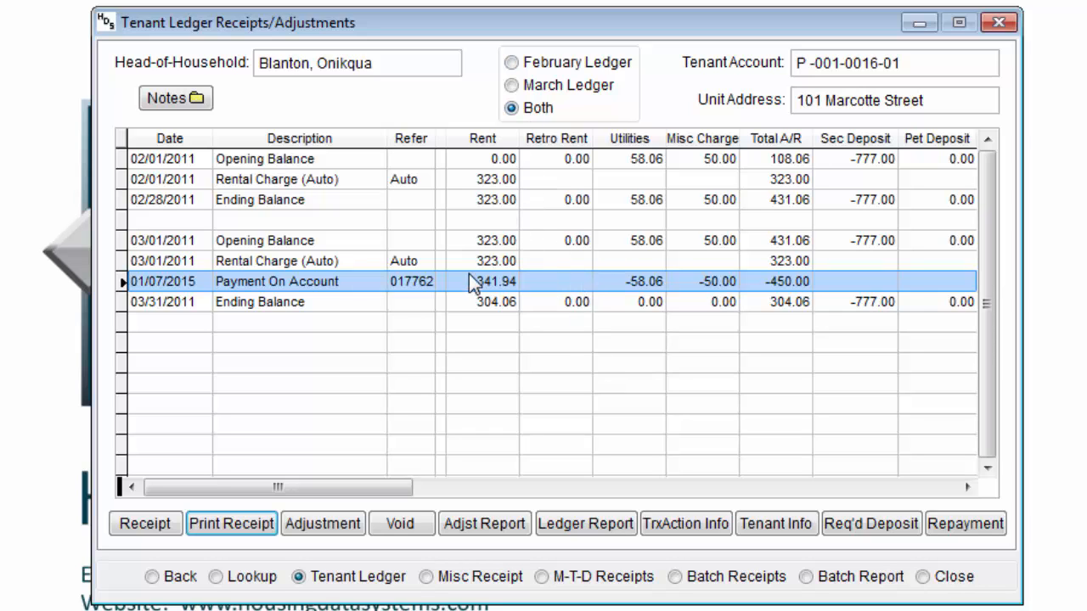
pyautogui.click(490, 259)
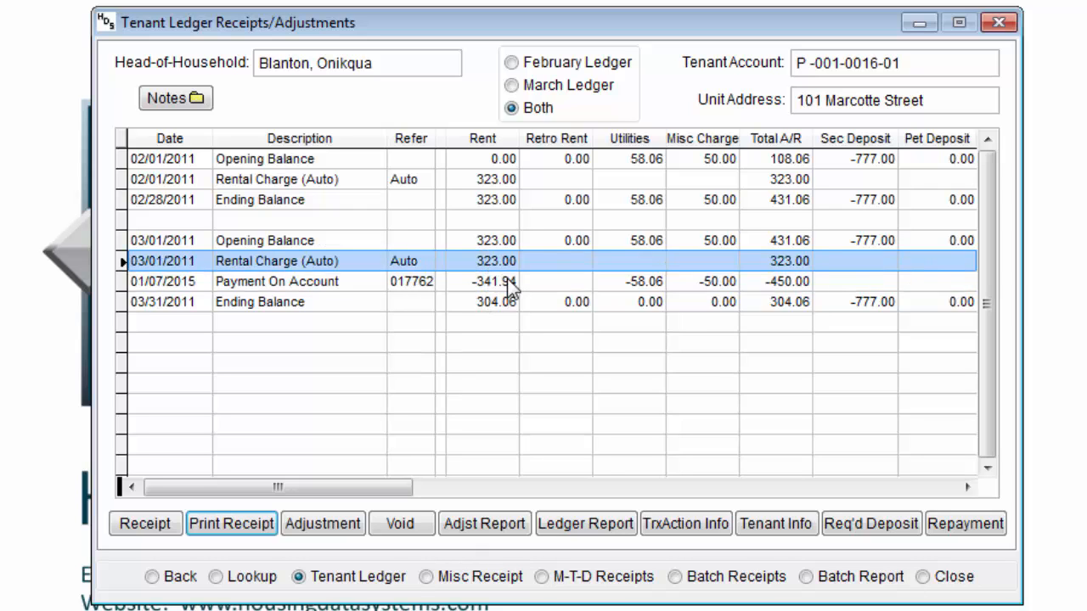
pyautogui.click(506, 286)
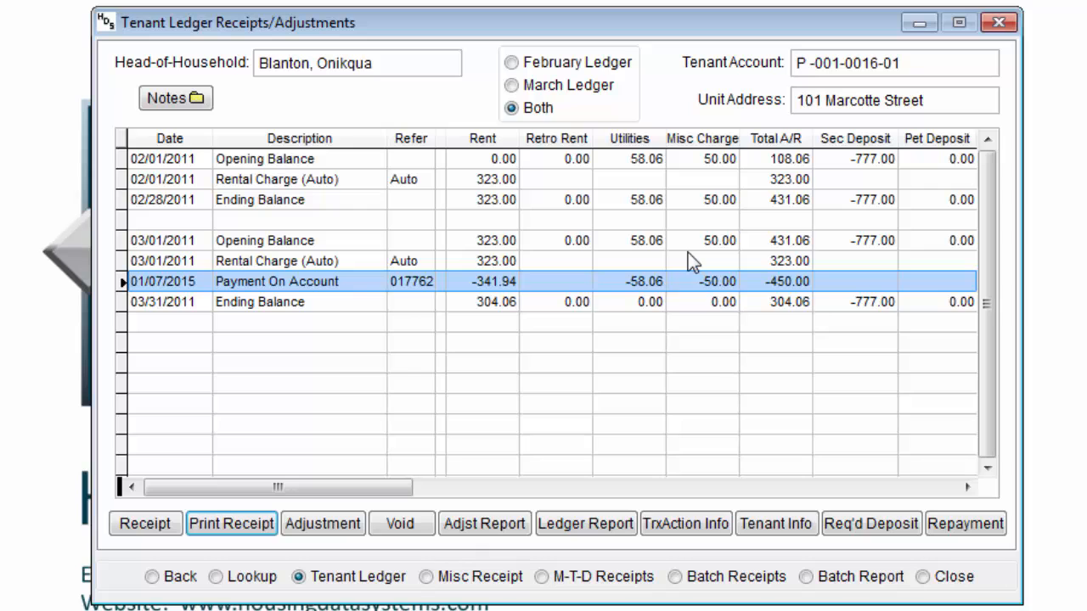
# Open the batch reports for the Main location.
pyautogui.click(823, 572)
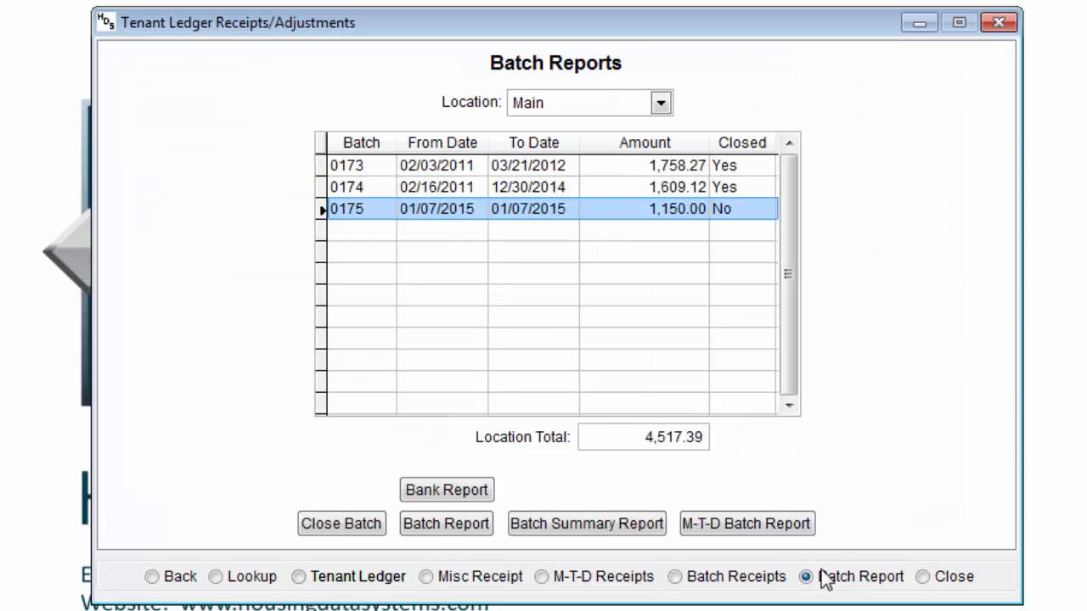